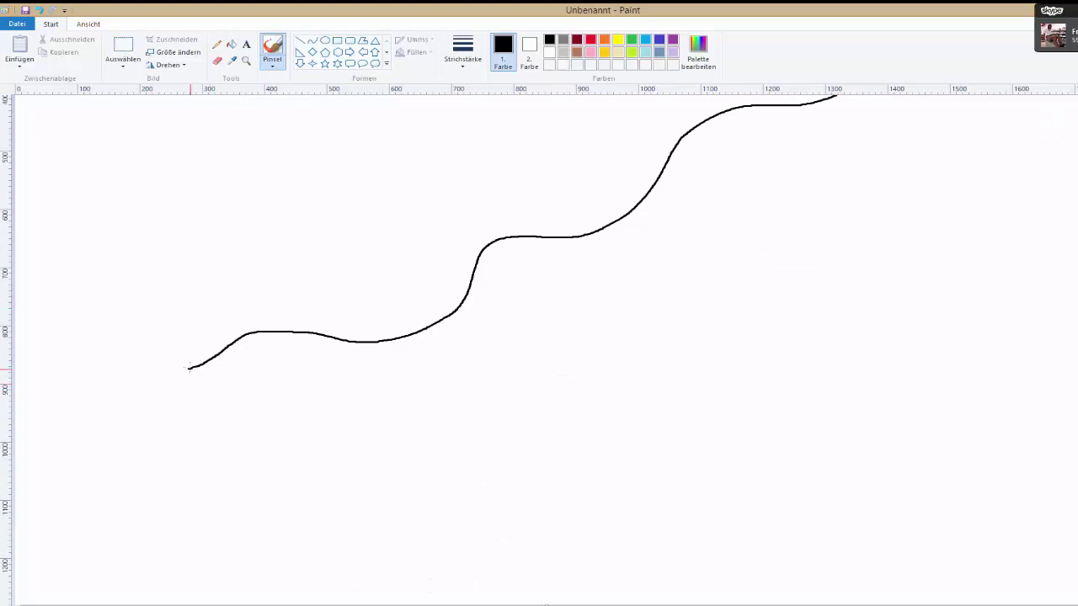
Paint a wavy black hillside line that rises across the canvas to its far edge
{"action": "mouse_move", "coordinate": [188, 367]}
{"action": "left_mouse_down"}
{"action": "mouse_move", "coordinate": [576, 395]}
{"action": "mouse_move", "coordinate": [1077, 387]}
{"action": "left_mouse_up"}
{"action": "scroll", "coordinate": [569, 409], "scroll_direction": "up", "scroll_amount": 3}
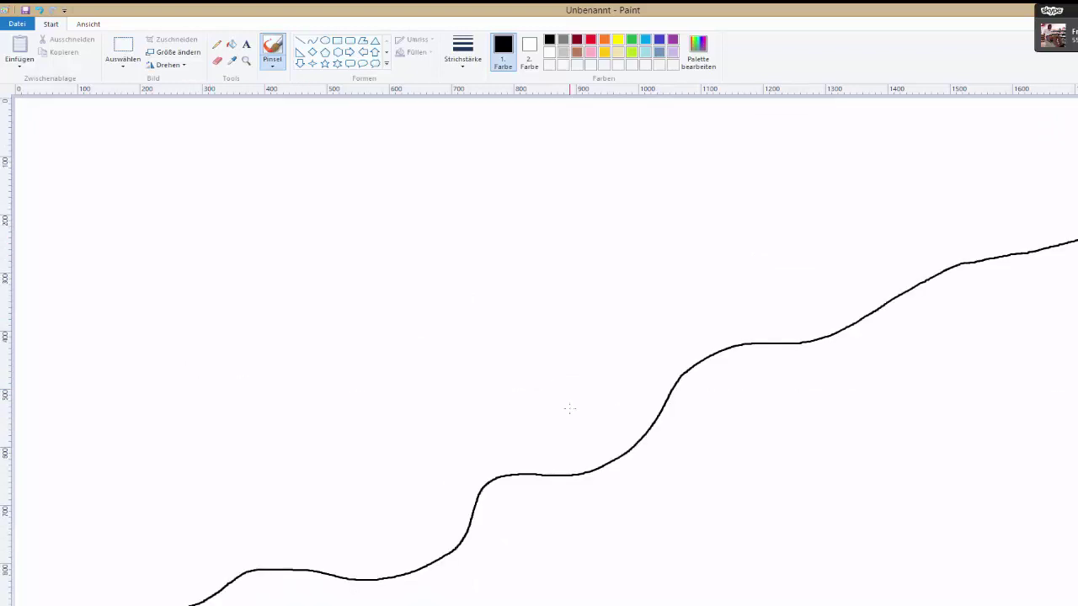
{"action": "scroll", "coordinate": [569, 409], "scroll_direction": "down", "scroll_amount": 2}
{"action": "scroll", "coordinate": [569, 409], "scroll_direction": "up", "scroll_amount": 2}
Paint a standing figure on the upper ledge of the slope with legs, torso, neck, head, face and windblown spiky hair
{"action": "left_click_drag", "start_coordinate": [736, 346], "coordinate": [742, 289]}
{"action": "left_click_drag", "start_coordinate": [745, 340], "coordinate": [748, 300]}
{"action": "mouse_move", "coordinate": [770, 342]}
{"action": "left_mouse_down"}
{"action": "mouse_move", "coordinate": [773, 306]}
{"action": "mouse_move", "coordinate": [730, 286]}
{"action": "mouse_move", "coordinate": [790, 287]}
{"action": "left_mouse_up"}
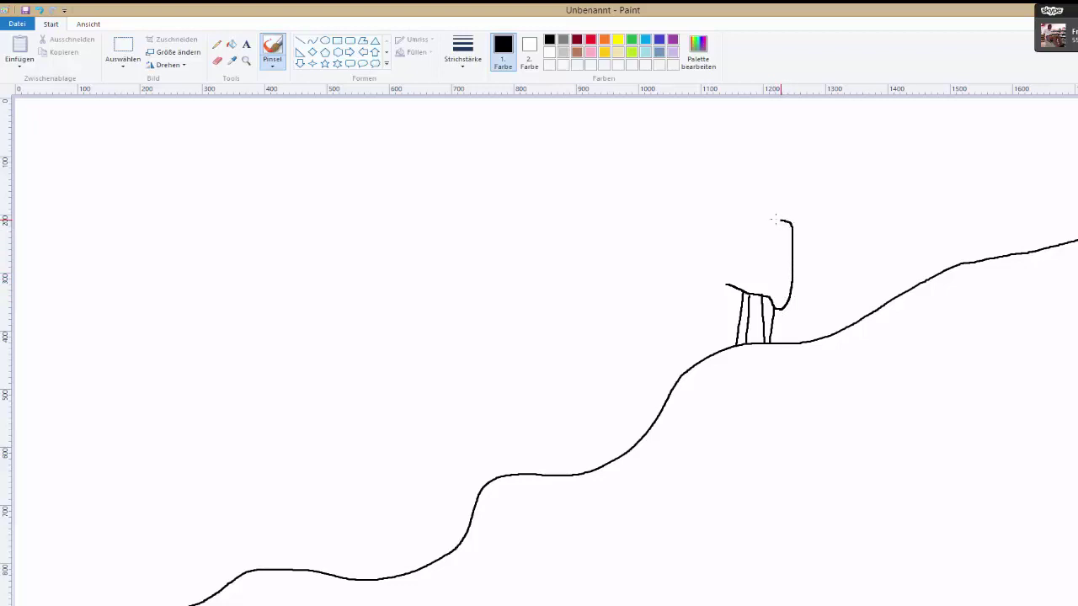
{"action": "mouse_move", "coordinate": [765, 189]}
{"action": "left_mouse_down"}
{"action": "mouse_move", "coordinate": [803, 178]}
{"action": "mouse_move", "coordinate": [800, 163]}
{"action": "mouse_move", "coordinate": [762, 145]}
{"action": "mouse_move", "coordinate": [725, 162]}
{"action": "mouse_move", "coordinate": [747, 189]}
{"action": "mouse_move", "coordinate": [718, 233]}
{"action": "mouse_move", "coordinate": [729, 285]}
{"action": "left_mouse_up"}
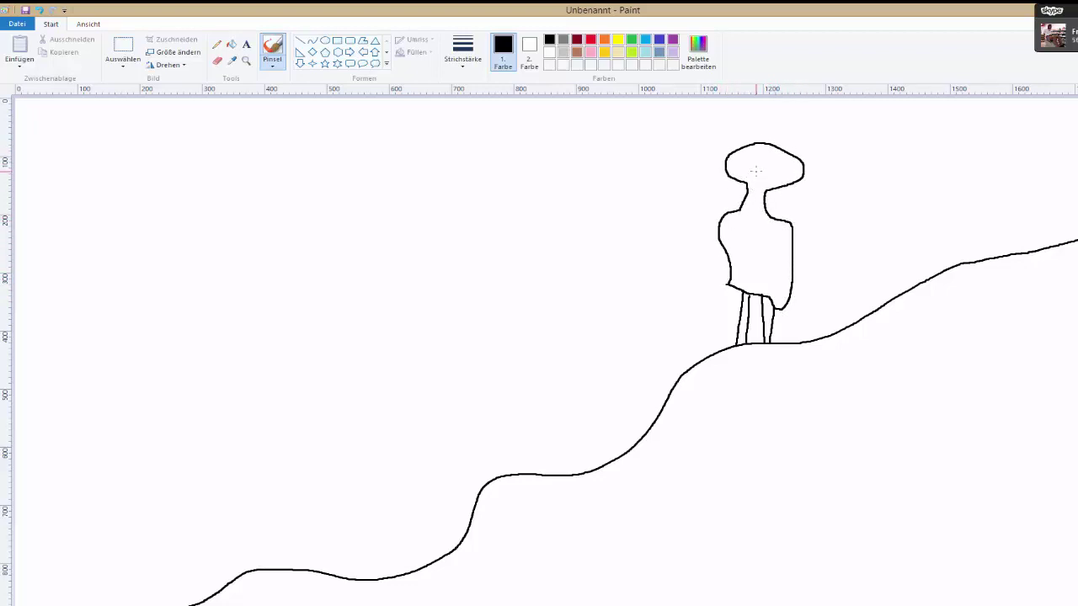
{"action": "mouse_move", "coordinate": [754, 158]}
{"action": "left_mouse_down"}
{"action": "mouse_move", "coordinate": [776, 173]}
{"action": "mouse_move", "coordinate": [773, 162]}
{"action": "mouse_move", "coordinate": [757, 161]}
{"action": "mouse_move", "coordinate": [767, 177]}
{"action": "mouse_move", "coordinate": [821, 135]}
{"action": "mouse_move", "coordinate": [846, 166]}
{"action": "mouse_move", "coordinate": [807, 182]}
{"action": "left_mouse_up"}
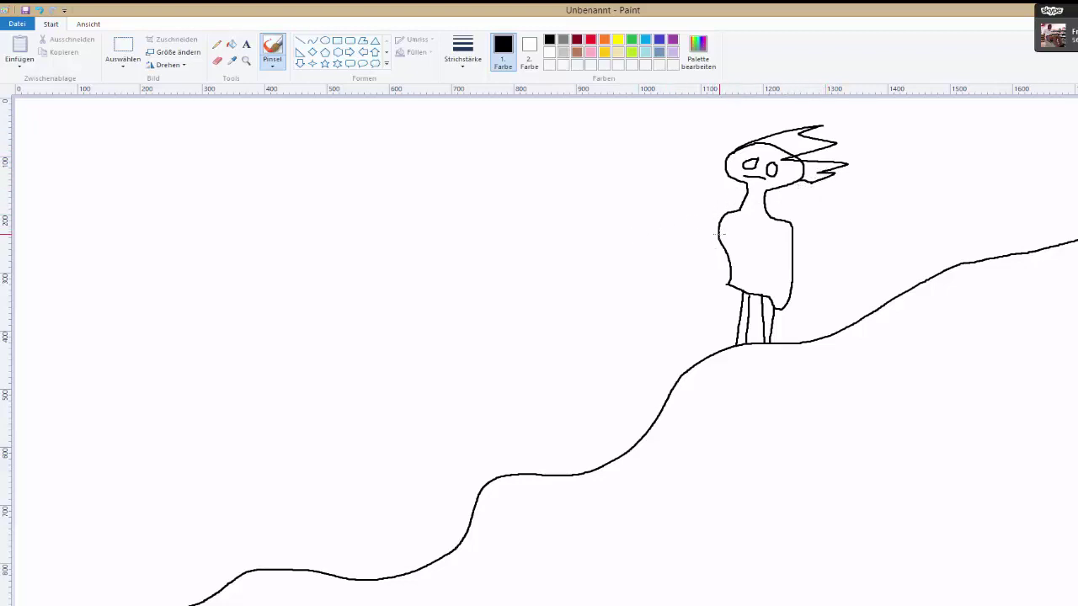
Paint the figure's two arms, one raised to a cloud-shaped outline and one lowered to an upright board resting on the slope
{"action": "mouse_move", "coordinate": [720, 235]}
{"action": "left_mouse_down"}
{"action": "mouse_move", "coordinate": [694, 169]}
{"action": "mouse_move", "coordinate": [660, 155]}
{"action": "left_mouse_up"}
{"action": "mouse_move", "coordinate": [717, 243]}
{"action": "left_mouse_down"}
{"action": "mouse_move", "coordinate": [696, 223]}
{"action": "mouse_move", "coordinate": [689, 185]}
{"action": "mouse_move", "coordinate": [655, 156]}
{"action": "mouse_move", "coordinate": [636, 164]}
{"action": "mouse_move", "coordinate": [622, 134]}
{"action": "mouse_move", "coordinate": [682, 132]}
{"action": "mouse_move", "coordinate": [703, 145]}
{"action": "mouse_move", "coordinate": [652, 153]}
{"action": "left_mouse_up"}
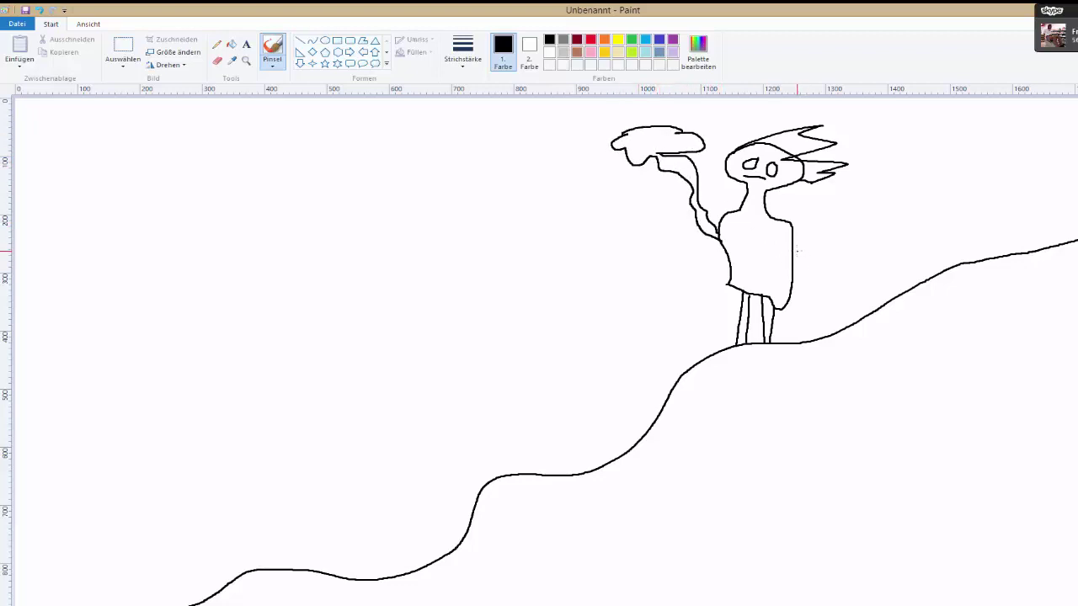
{"action": "left_click_drag", "start_coordinate": [792, 247], "coordinate": [860, 287]}
{"action": "left_click_drag", "start_coordinate": [792, 258], "coordinate": [863, 292]}
{"action": "mouse_move", "coordinate": [879, 239]}
{"action": "left_mouse_down"}
{"action": "mouse_move", "coordinate": [861, 299]}
{"action": "mouse_move", "coordinate": [880, 305]}
{"action": "mouse_move", "coordinate": [881, 220]}
{"action": "left_mouse_up"}
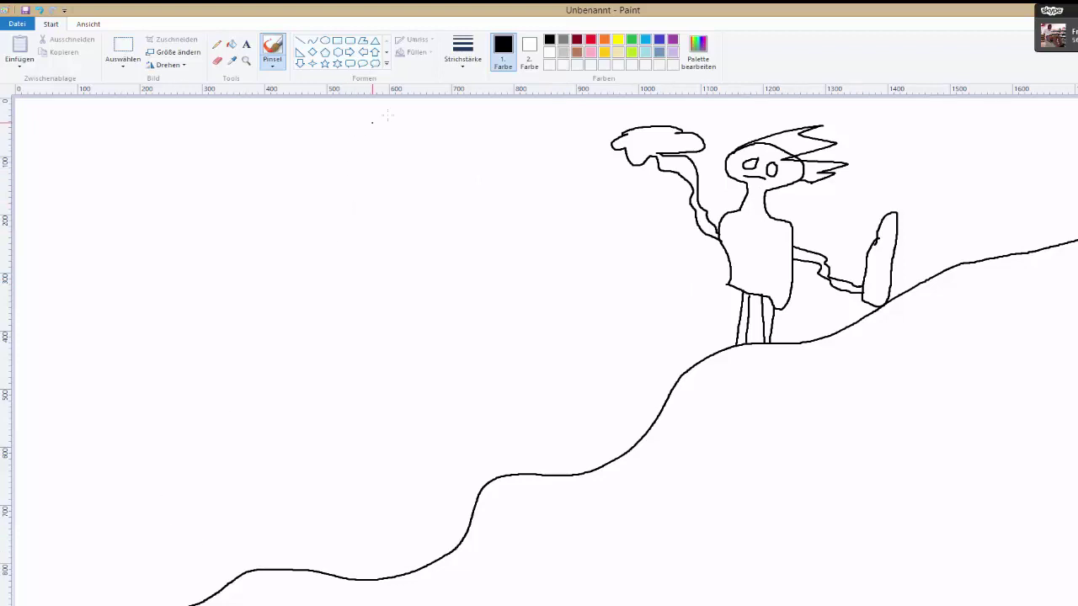
Close off the standing figure's neck with a brush line and fill its torso, both arms and the raised cloud shape black
{"action": "left_click", "coordinate": [231, 44]}
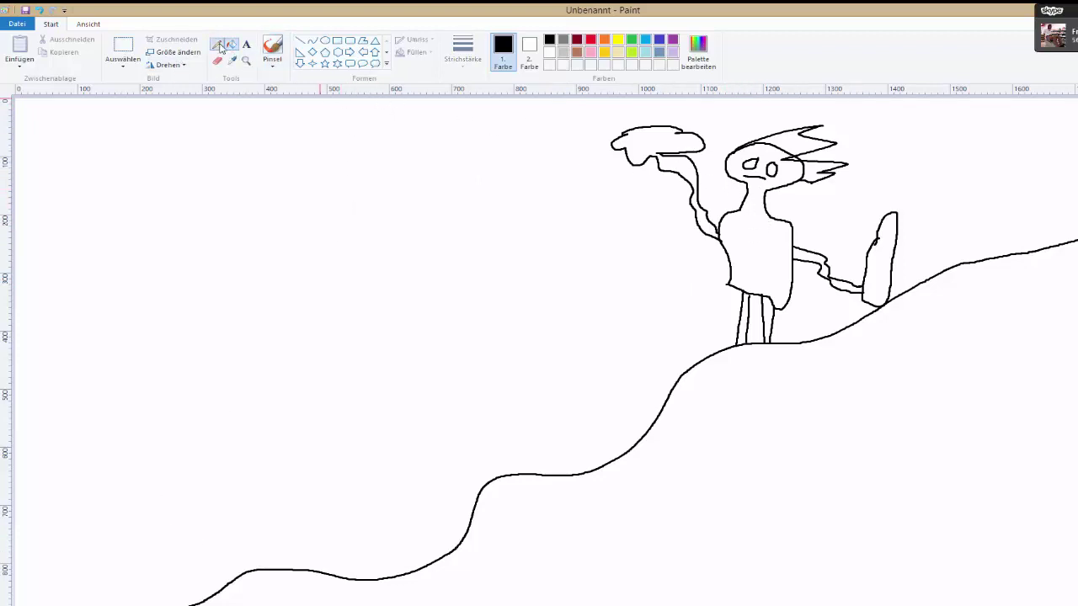
{"action": "left_click", "coordinate": [272, 50]}
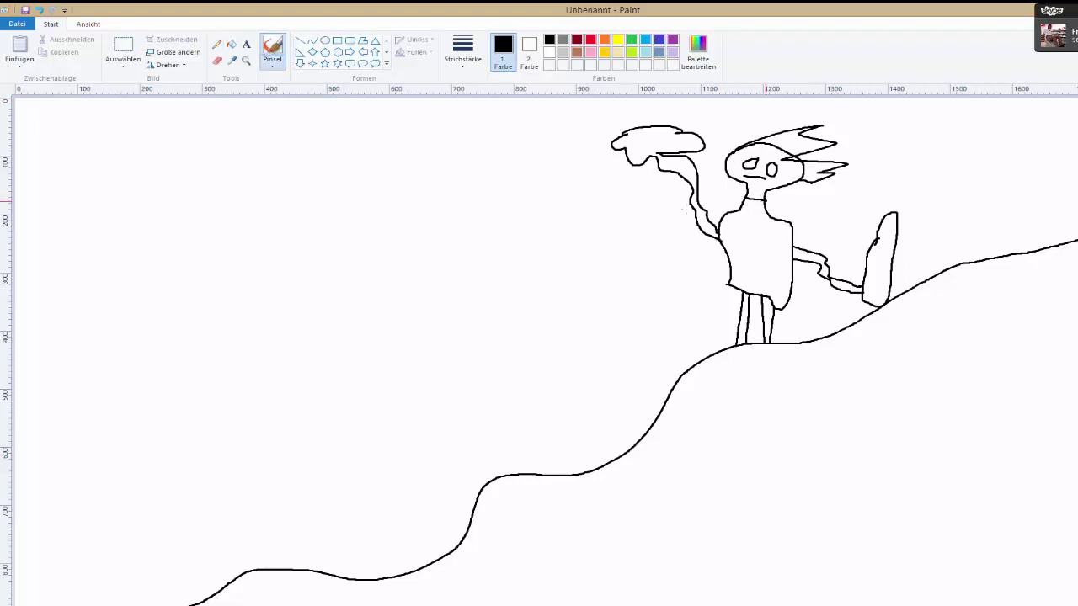
{"action": "left_click", "coordinate": [232, 44]}
{"action": "left_click", "coordinate": [766, 227]}
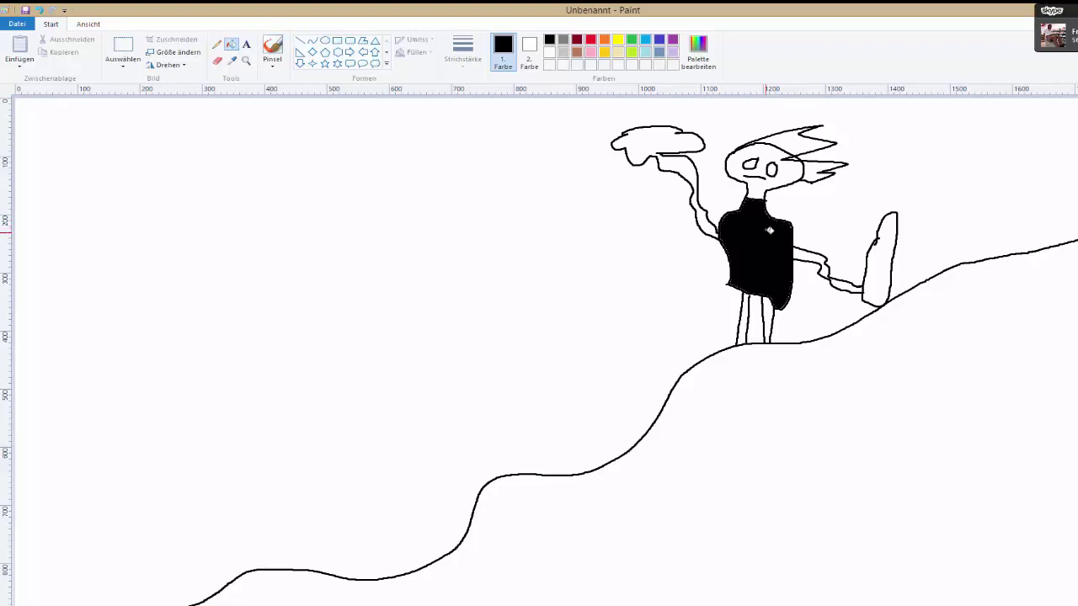
{"action": "left_click", "coordinate": [706, 225]}
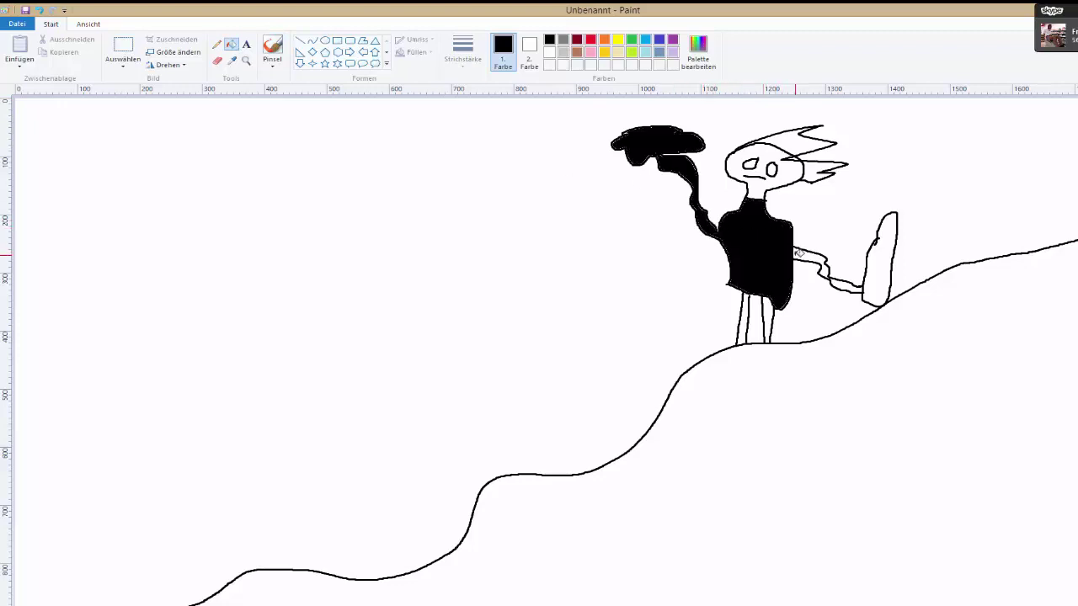
{"action": "left_click", "coordinate": [799, 253]}
{"action": "left_click", "coordinate": [839, 284]}
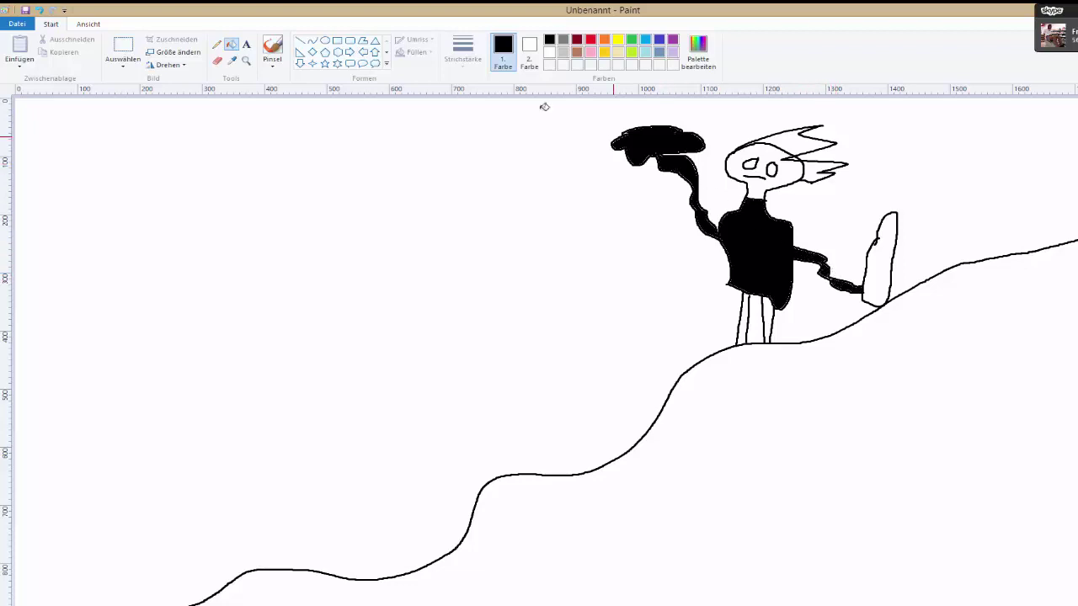
Fill the upright board brown and the standing figure's face and neck pink
{"action": "left_click", "coordinate": [577, 53]}
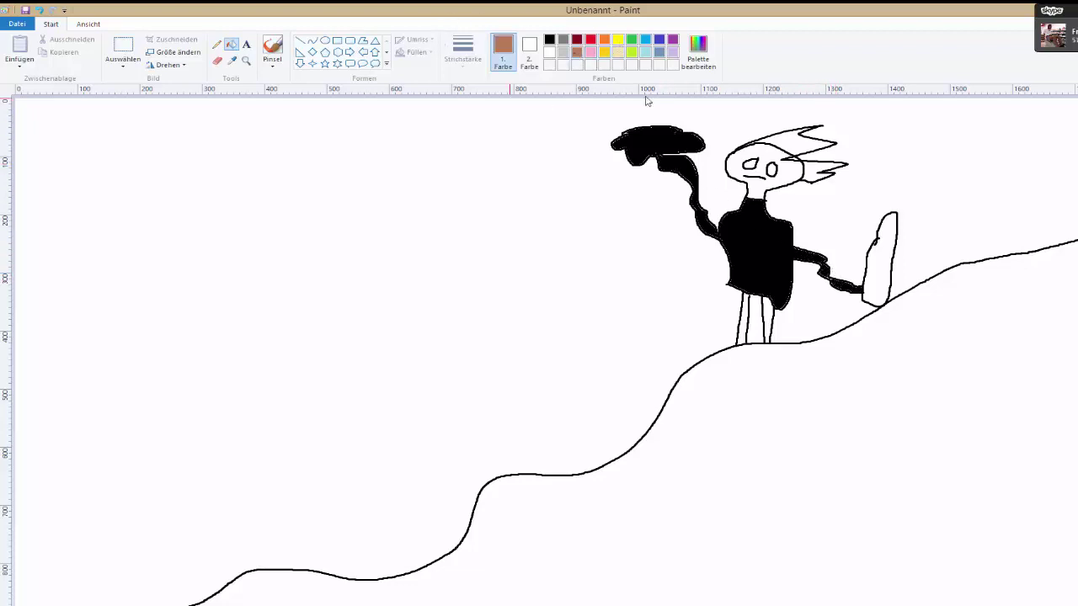
{"action": "left_click", "coordinate": [882, 260]}
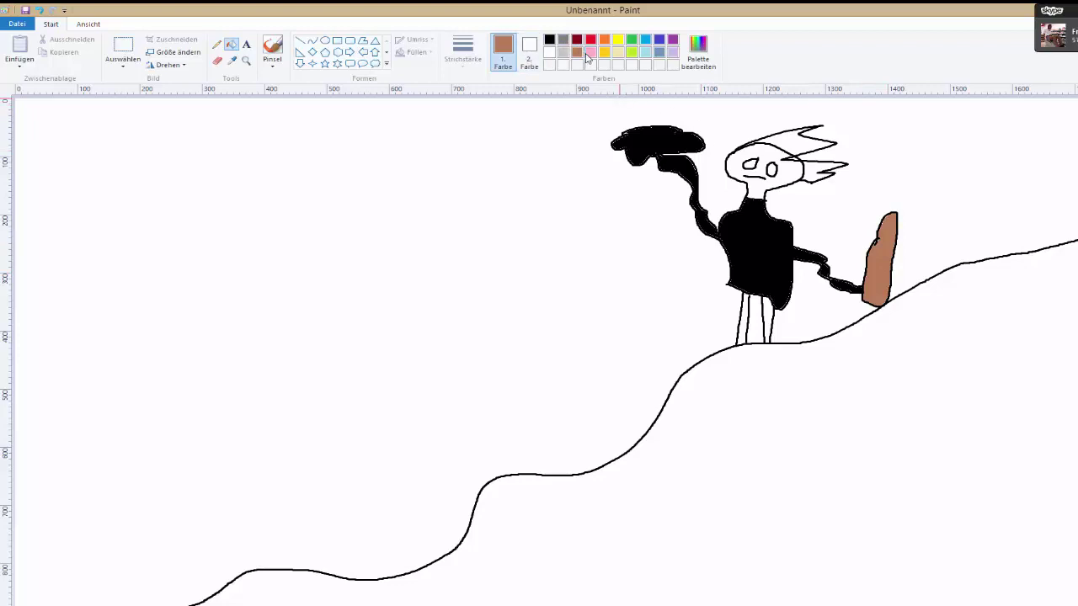
{"action": "left_click", "coordinate": [591, 53]}
{"action": "left_click", "coordinate": [764, 174]}
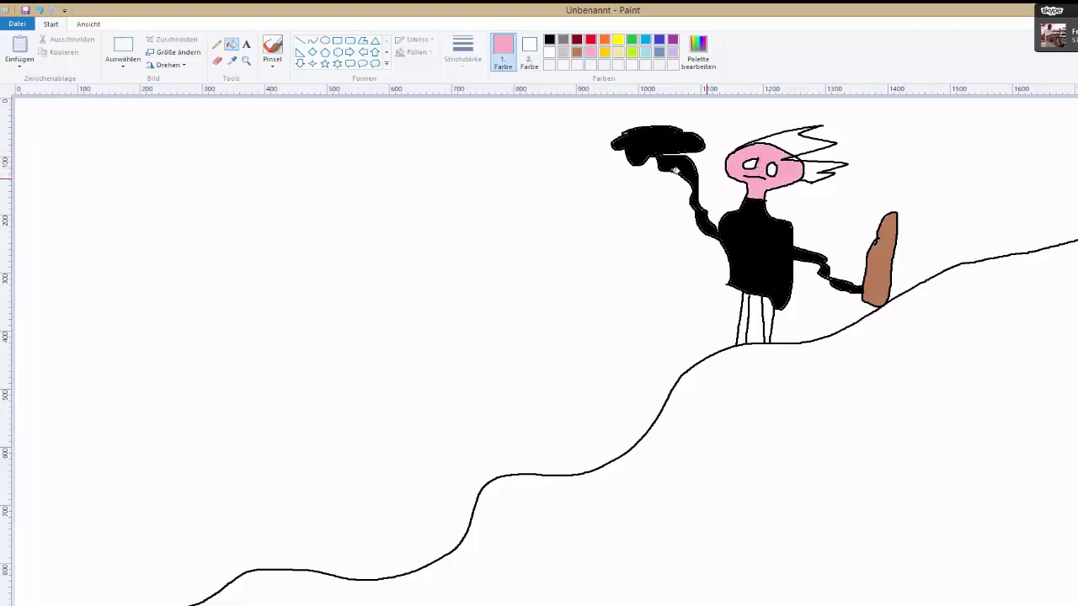
Fill both tufts of the standing figure's hair yellow and its two legs brown
{"action": "left_click", "coordinate": [618, 39]}
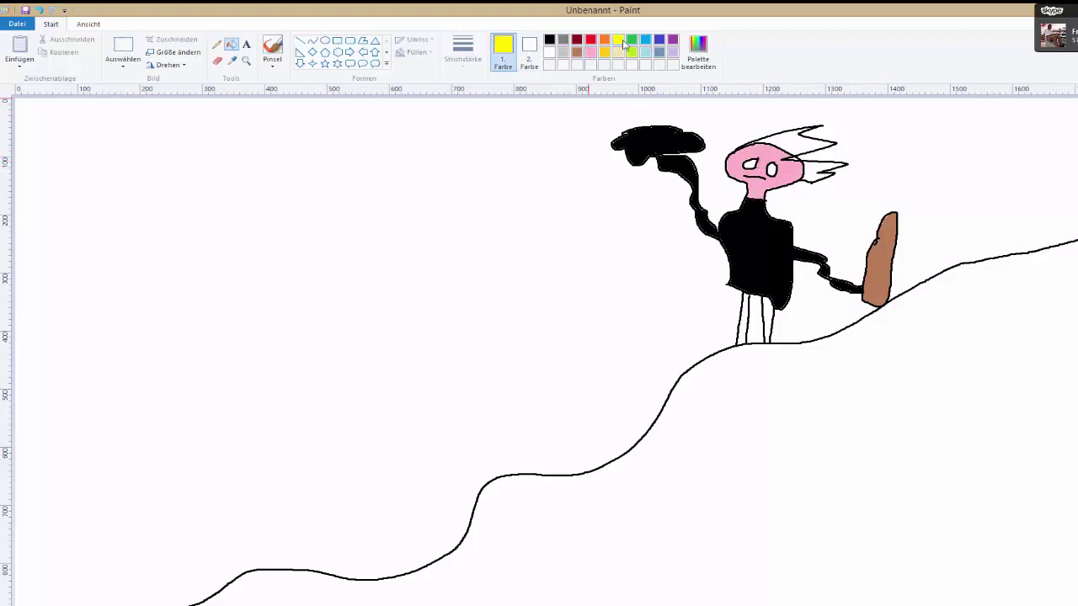
{"action": "left_click", "coordinate": [806, 143]}
{"action": "left_click", "coordinate": [813, 174]}
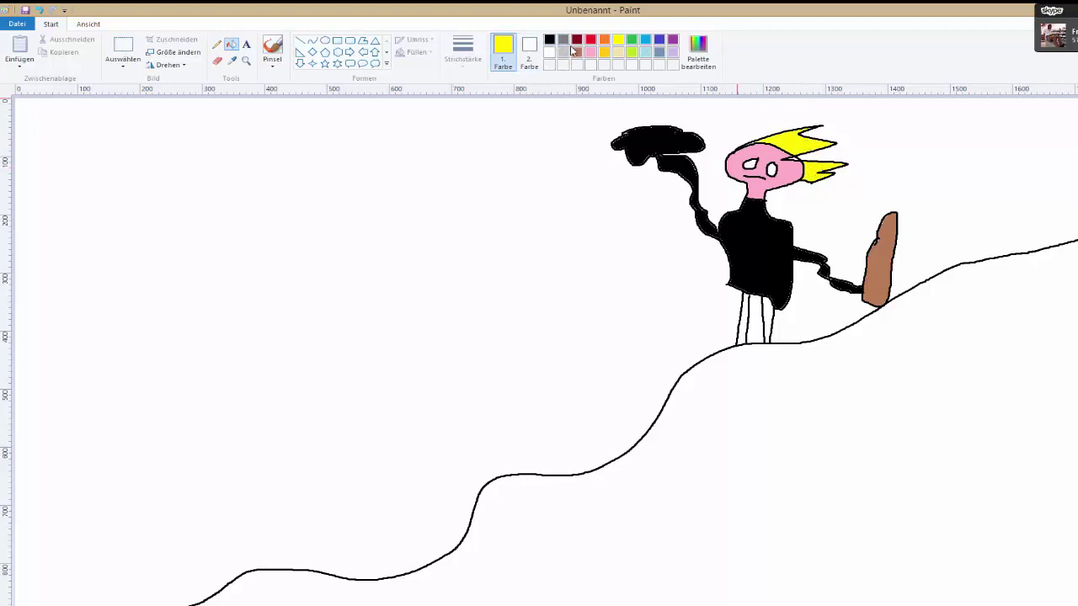
{"action": "left_click", "coordinate": [577, 53]}
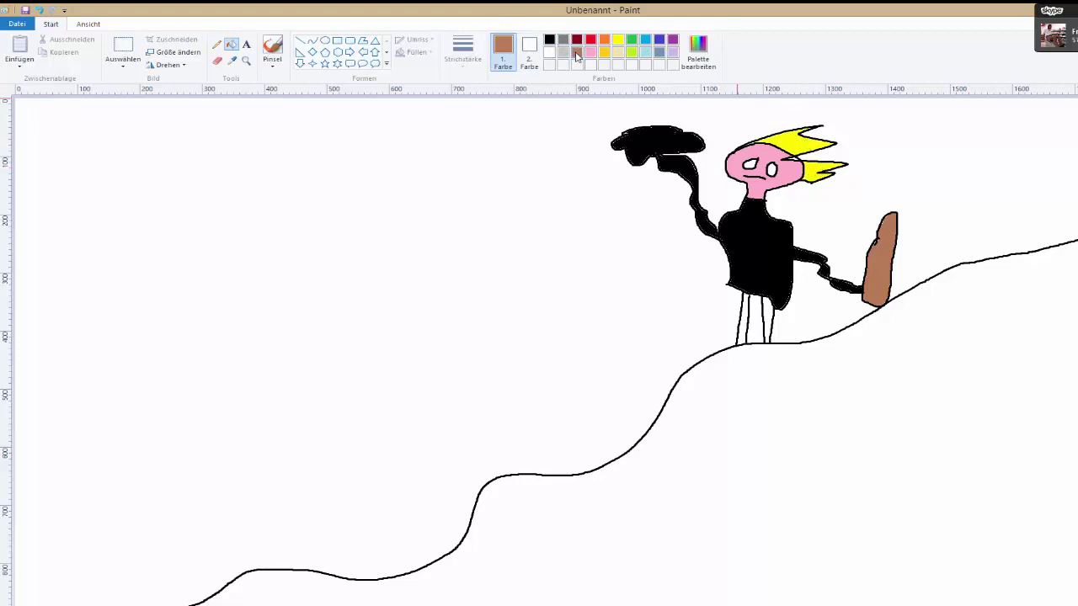
{"action": "left_click", "coordinate": [743, 316]}
{"action": "left_click", "coordinate": [766, 316]}
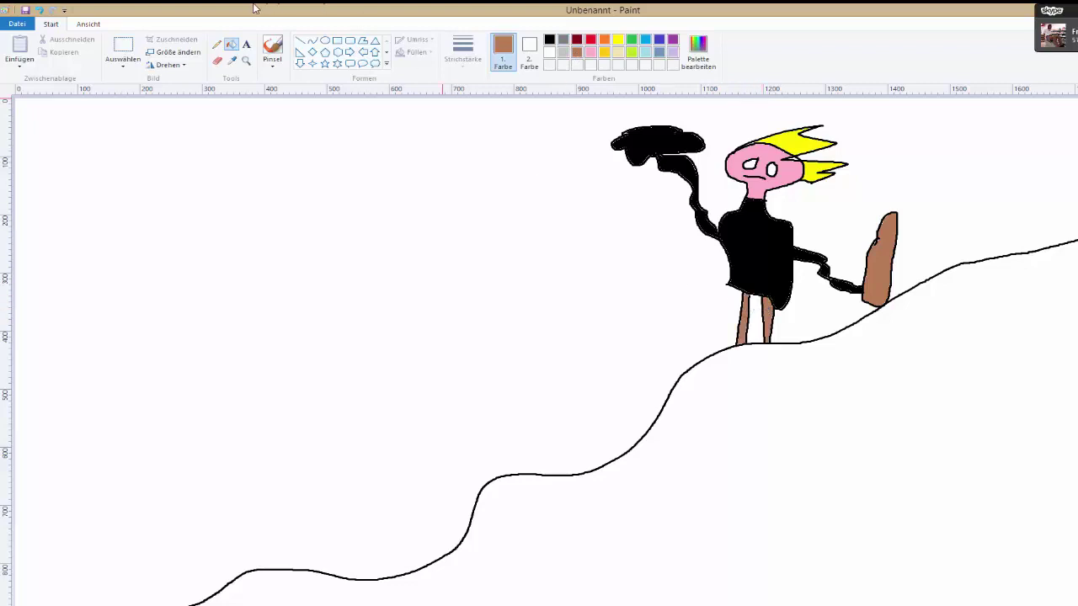
Paint two black cable lines rising diagonally across the upper corner of the sky opposite the standing figure
{"action": "left_click", "coordinate": [272, 51]}
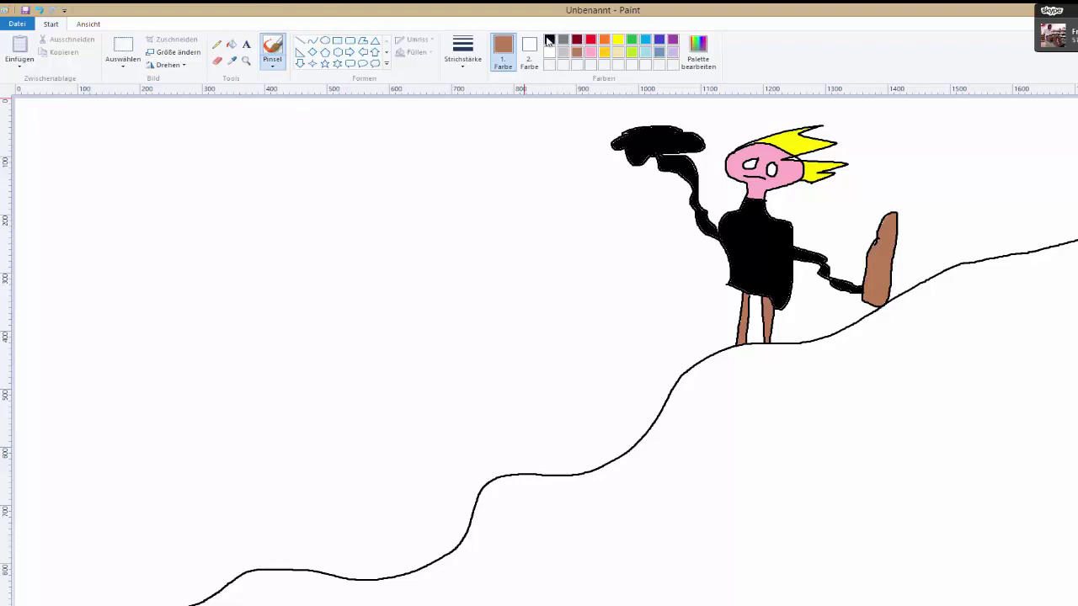
{"action": "left_click", "coordinate": [548, 40]}
{"action": "mouse_move", "coordinate": [20, 290]}
{"action": "left_mouse_down"}
{"action": "mouse_move", "coordinate": [96, 282]}
{"action": "mouse_move", "coordinate": [228, 231]}
{"action": "mouse_move", "coordinate": [508, 98]}
{"action": "left_mouse_up"}
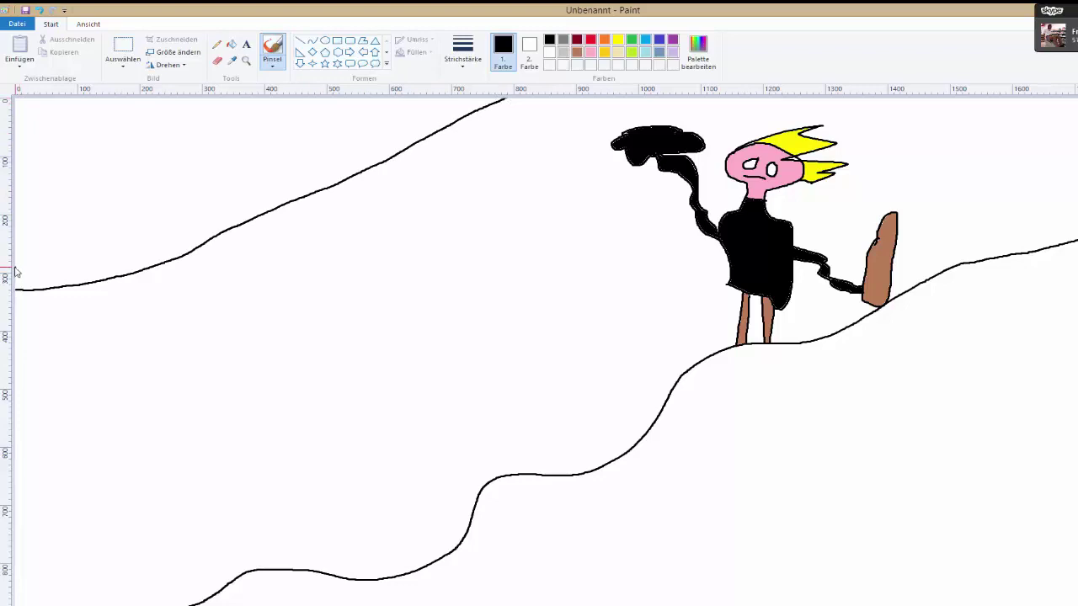
{"action": "left_click_drag", "start_coordinate": [15, 268], "coordinate": [472, 91]}
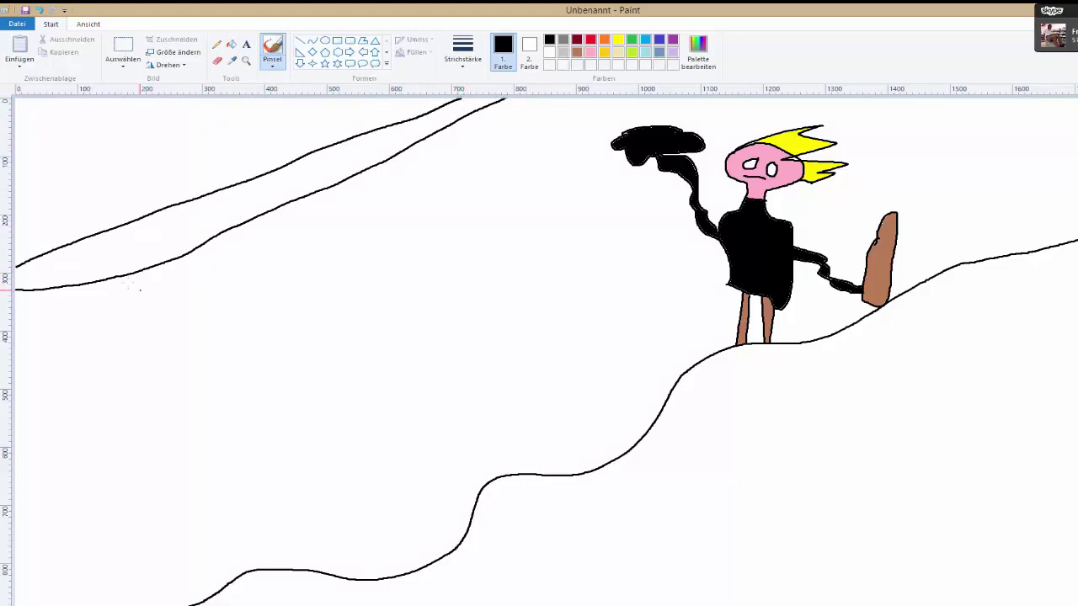
Paint a large oval gondola below the cables with a curved hanger attached to them and three angular windows
{"action": "left_click_drag", "start_coordinate": [99, 206], "coordinate": [121, 301]}
{"action": "left_click_drag", "start_coordinate": [110, 256], "coordinate": [155, 318]}
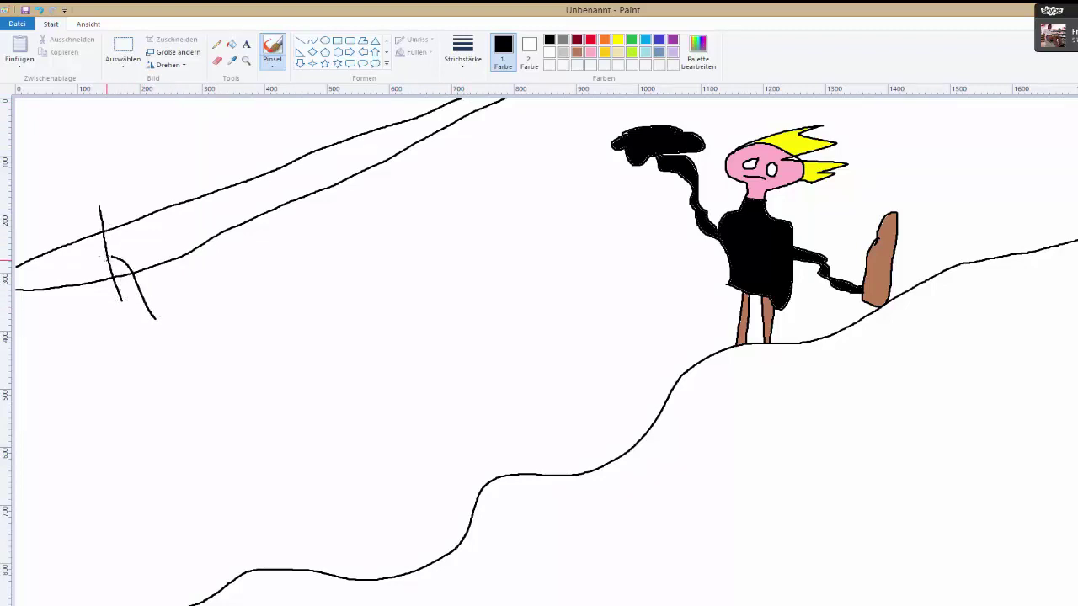
{"action": "mouse_move", "coordinate": [105, 241]}
{"action": "left_mouse_down"}
{"action": "mouse_move", "coordinate": [144, 261]}
{"action": "mouse_move", "coordinate": [175, 309]}
{"action": "mouse_move", "coordinate": [122, 334]}
{"action": "mouse_move", "coordinate": [88, 373]}
{"action": "mouse_move", "coordinate": [79, 414]}
{"action": "mouse_move", "coordinate": [104, 432]}
{"action": "mouse_move", "coordinate": [251, 415]}
{"action": "mouse_move", "coordinate": [305, 397]}
{"action": "mouse_move", "coordinate": [353, 363]}
{"action": "mouse_move", "coordinate": [363, 315]}
{"action": "mouse_move", "coordinate": [316, 276]}
{"action": "mouse_move", "coordinate": [173, 309]}
{"action": "left_mouse_up"}
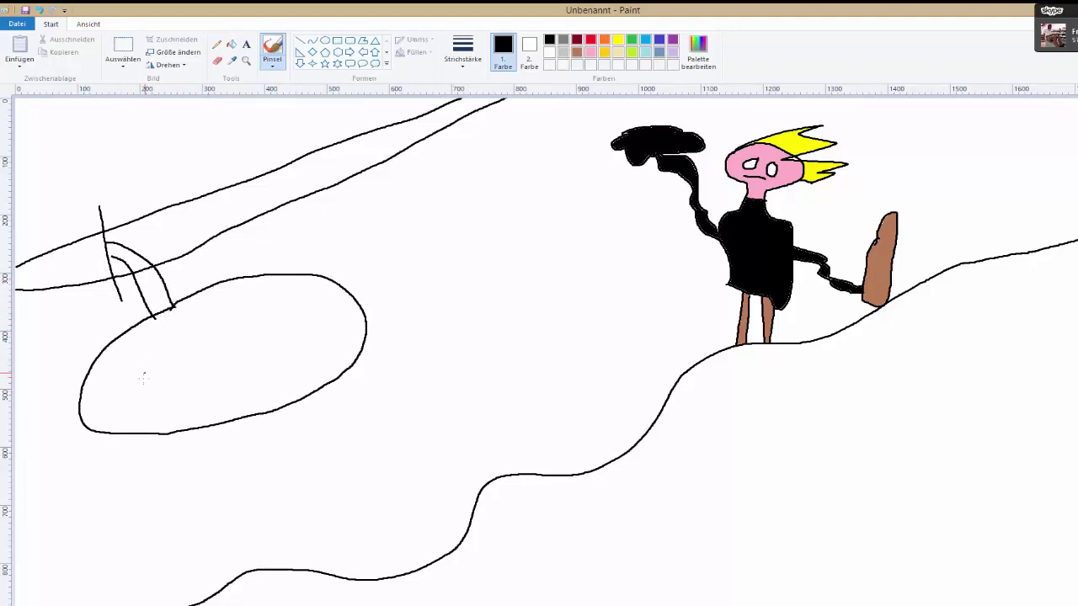
{"action": "mouse_move", "coordinate": [115, 388]}
{"action": "left_mouse_down"}
{"action": "mouse_move", "coordinate": [153, 358]}
{"action": "mouse_move", "coordinate": [176, 392]}
{"action": "mouse_move", "coordinate": [115, 387]}
{"action": "left_mouse_up"}
{"action": "mouse_move", "coordinate": [185, 340]}
{"action": "left_mouse_down"}
{"action": "mouse_move", "coordinate": [192, 365]}
{"action": "mouse_move", "coordinate": [231, 376]}
{"action": "mouse_move", "coordinate": [256, 365]}
{"action": "mouse_move", "coordinate": [239, 315]}
{"action": "mouse_move", "coordinate": [185, 346]}
{"action": "left_mouse_up"}
{"action": "mouse_move", "coordinate": [283, 345]}
{"action": "left_mouse_down"}
{"action": "mouse_move", "coordinate": [336, 316]}
{"action": "mouse_move", "coordinate": [309, 295]}
{"action": "mouse_move", "coordinate": [282, 298]}
{"action": "mouse_move", "coordinate": [264, 338]}
{"action": "mouse_move", "coordinate": [292, 348]}
{"action": "left_mouse_up"}
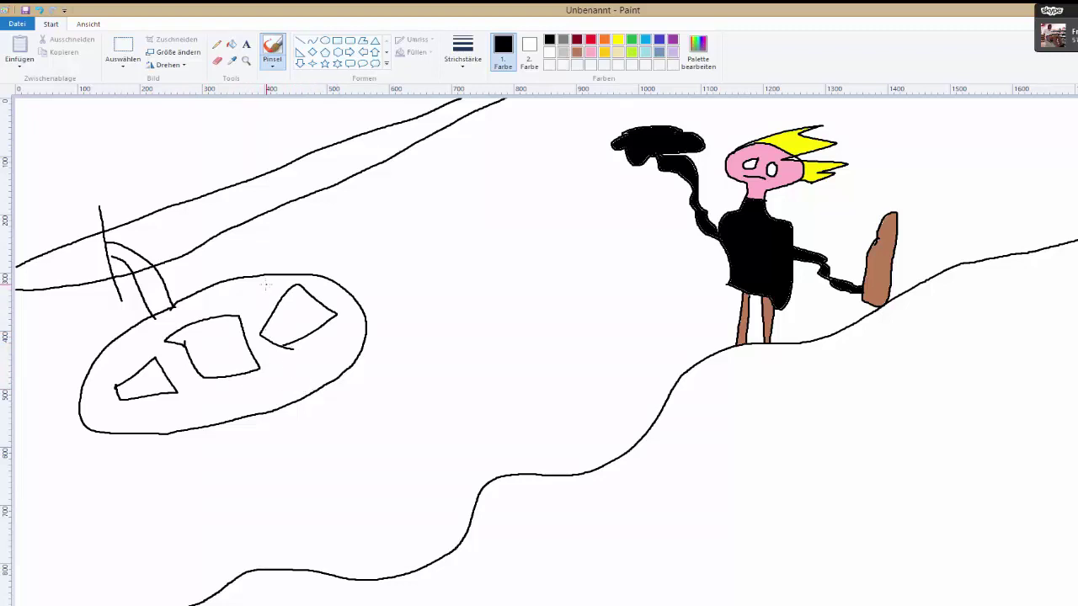
Paint a small figure sitting on the gondola's roof, facing the slope with an outstretched arm holding a pistol
{"action": "mouse_move", "coordinate": [363, 276]}
{"action": "left_mouse_down"}
{"action": "mouse_move", "coordinate": [282, 273]}
{"action": "mouse_move", "coordinate": [283, 238]}
{"action": "left_mouse_up"}
{"action": "mouse_move", "coordinate": [364, 260]}
{"action": "left_mouse_down"}
{"action": "mouse_move", "coordinate": [299, 264]}
{"action": "mouse_move", "coordinate": [292, 234]}
{"action": "left_mouse_up"}
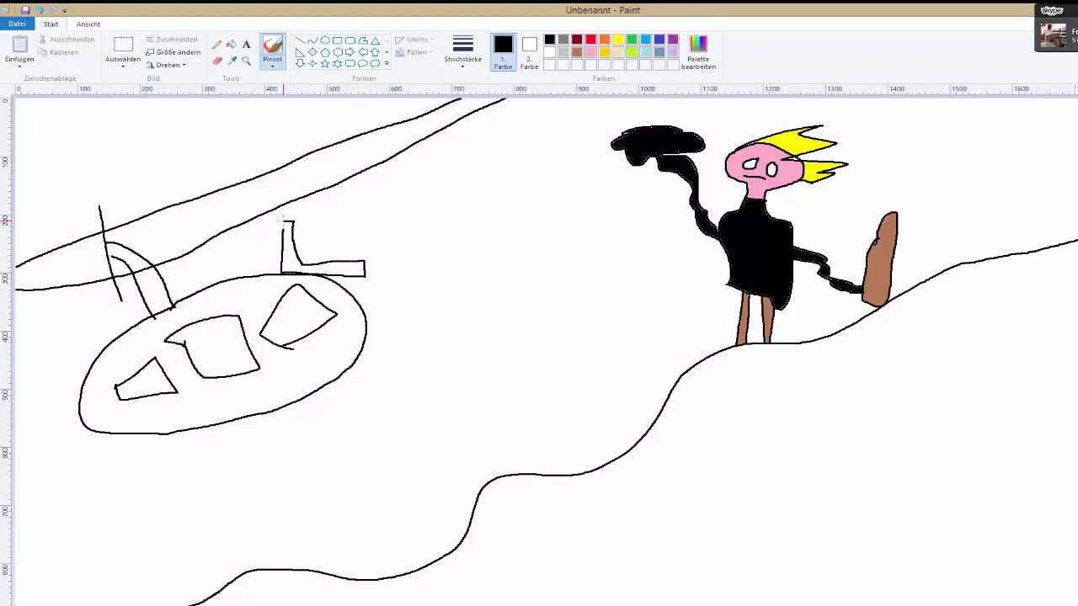
{"action": "mouse_move", "coordinate": [300, 194]}
{"action": "left_mouse_down"}
{"action": "mouse_move", "coordinate": [303, 221]}
{"action": "mouse_move", "coordinate": [284, 226]}
{"action": "mouse_move", "coordinate": [295, 238]}
{"action": "mouse_move", "coordinate": [363, 229]}
{"action": "left_mouse_up"}
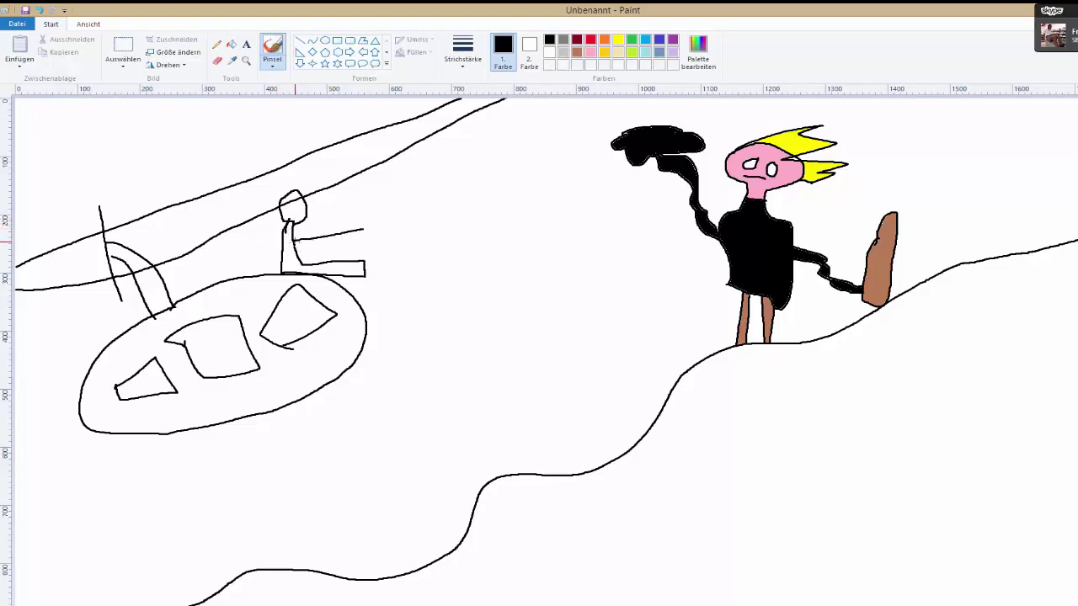
{"action": "mouse_move", "coordinate": [363, 220]}
{"action": "left_mouse_down"}
{"action": "mouse_move", "coordinate": [361, 240]}
{"action": "mouse_move", "coordinate": [371, 221]}
{"action": "left_mouse_up"}
Fill the seated figure's head pink and its body and legs black
{"action": "left_click", "coordinate": [591, 53]}
{"action": "left_click", "coordinate": [231, 44]}
{"action": "left_click", "coordinate": [292, 202]}
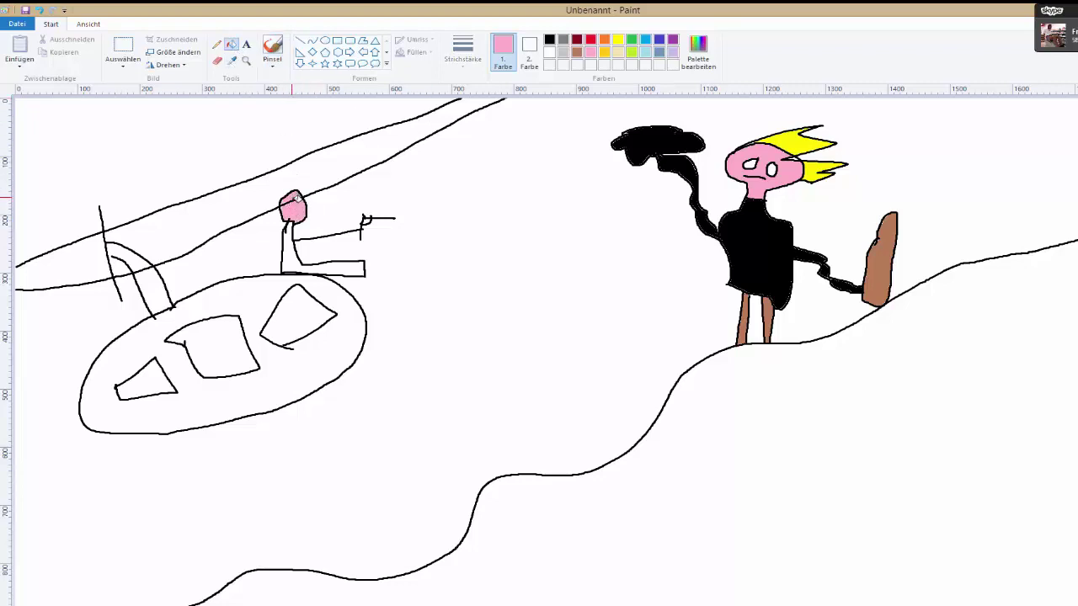
{"action": "left_click", "coordinate": [550, 40]}
{"action": "left_click", "coordinate": [290, 261]}
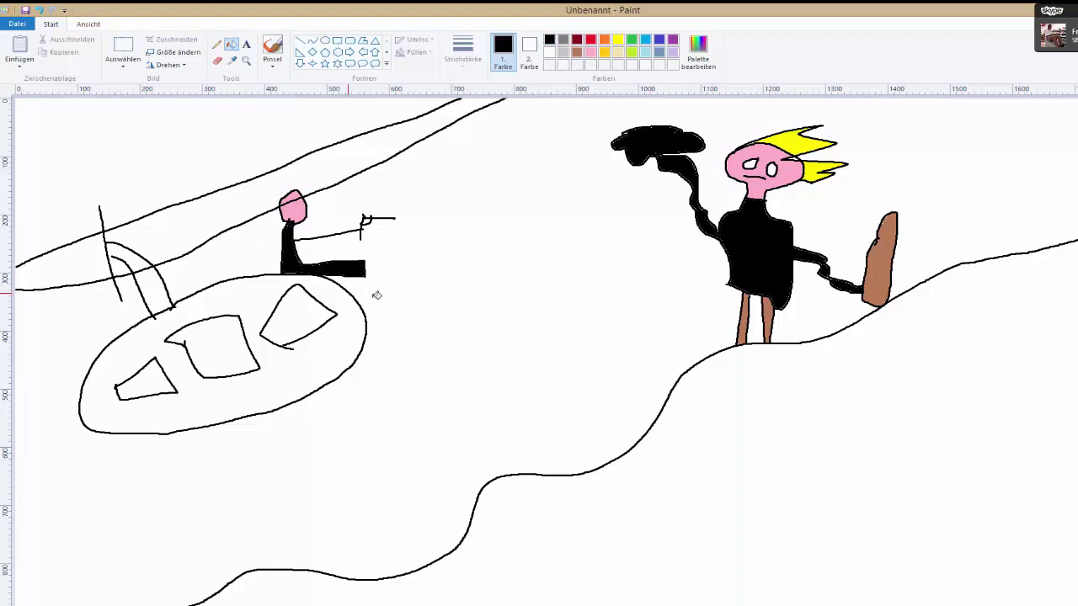
Fill the gondola's hull blue, leaving the windows white, and the hillside light grey
{"action": "left_click", "coordinate": [645, 40]}
{"action": "left_click", "coordinate": [259, 304]}
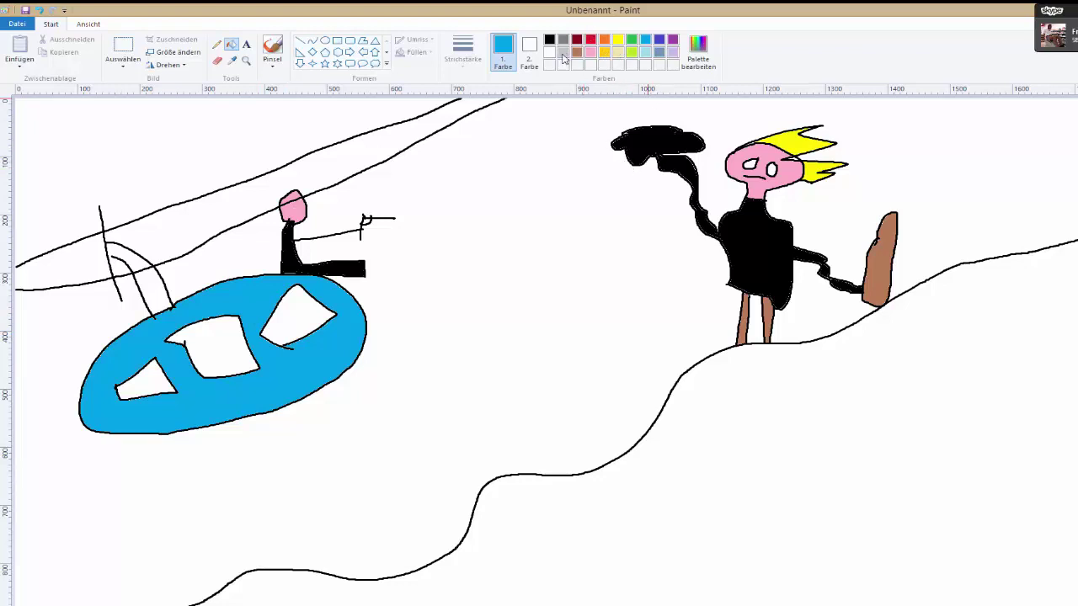
{"action": "left_click", "coordinate": [566, 52]}
{"action": "left_click", "coordinate": [867, 485]}
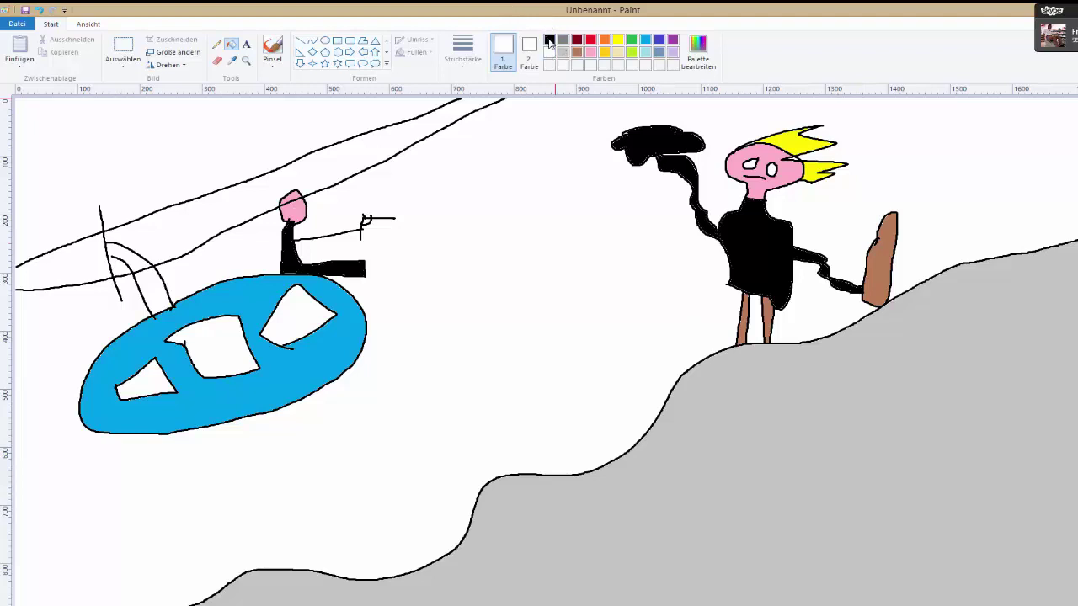
Draw the seated figure's facial features in black and its hair in grey with the Pencil
{"action": "left_click", "coordinate": [549, 39]}
{"action": "left_click", "coordinate": [216, 44]}
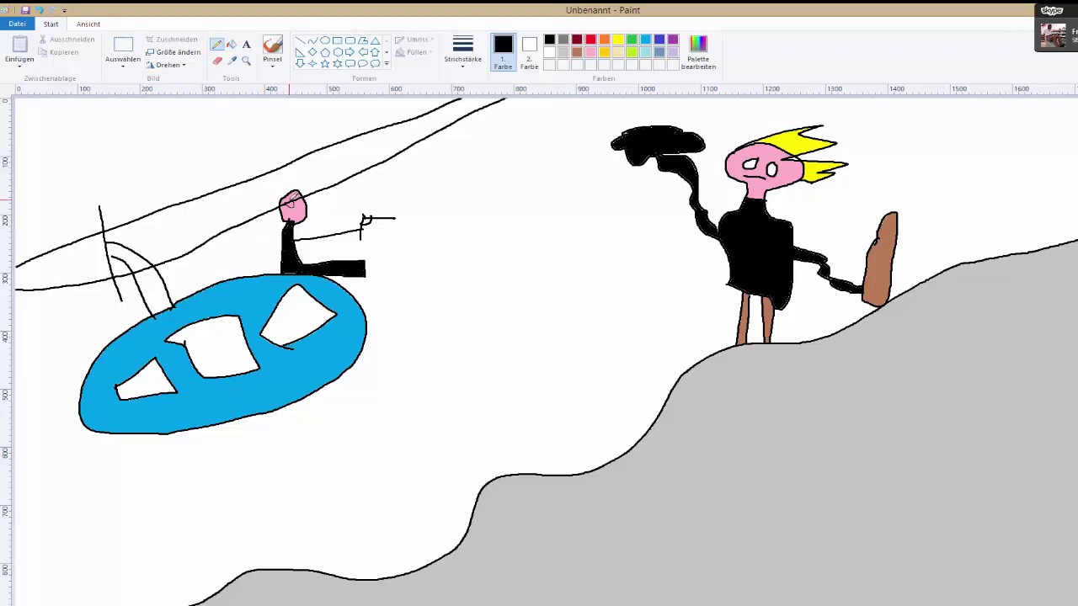
{"action": "mouse_move", "coordinate": [293, 199]}
{"action": "left_mouse_down"}
{"action": "mouse_move", "coordinate": [303, 195]}
{"action": "mouse_move", "coordinate": [298, 211]}
{"action": "left_mouse_up"}
{"action": "scroll", "coordinate": [535, 344], "scroll_direction": "down", "scroll_amount": 5}
{"action": "scroll", "coordinate": [534, 344], "scroll_direction": "up", "scroll_amount": 5}
{"action": "left_click", "coordinate": [562, 42]}
Write "ENDE" in large red brush letters across the grey hillside
{"action": "left_click", "coordinate": [603, 40]}
{"action": "left_click", "coordinate": [591, 41]}
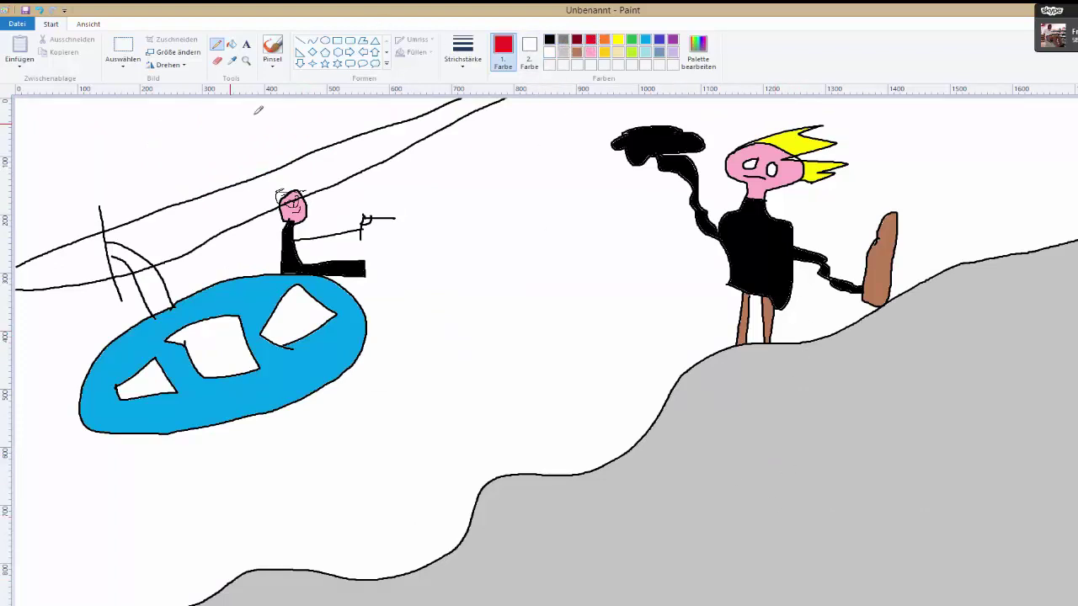
{"action": "left_click", "coordinate": [275, 56]}
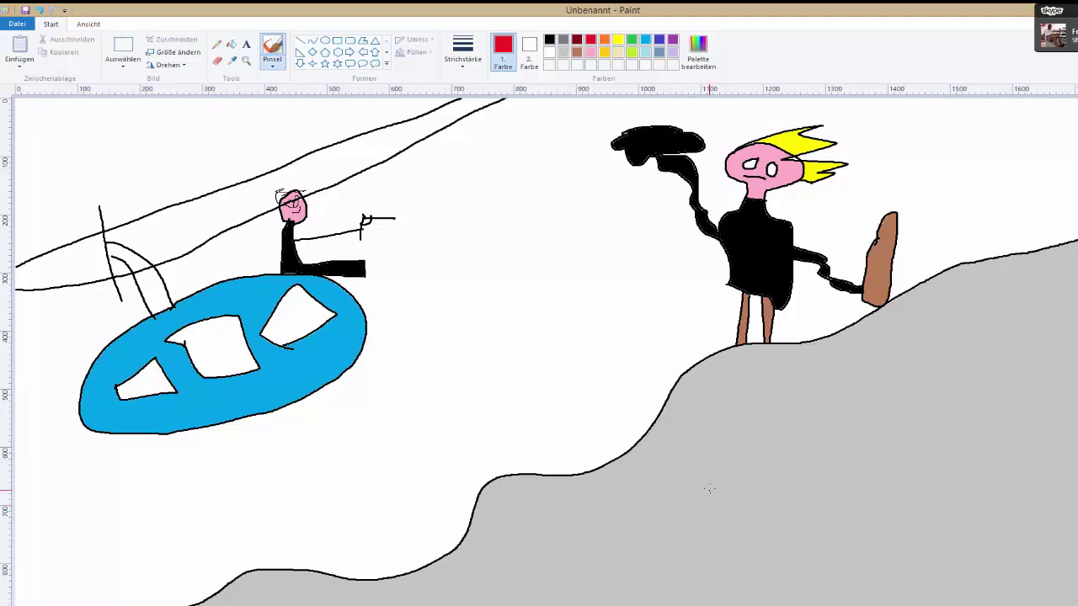
{"action": "mouse_move", "coordinate": [708, 483]}
{"action": "left_mouse_down"}
{"action": "mouse_move", "coordinate": [656, 514]}
{"action": "mouse_move", "coordinate": [709, 528]}
{"action": "left_mouse_up"}
{"action": "mouse_move", "coordinate": [734, 578]}
{"action": "left_mouse_down"}
{"action": "mouse_move", "coordinate": [754, 483]}
{"action": "mouse_move", "coordinate": [842, 450]}
{"action": "left_mouse_up"}
{"action": "mouse_move", "coordinate": [832, 564]}
{"action": "left_mouse_down"}
{"action": "mouse_move", "coordinate": [837, 521]}
{"action": "mouse_move", "coordinate": [849, 560]}
{"action": "left_mouse_up"}
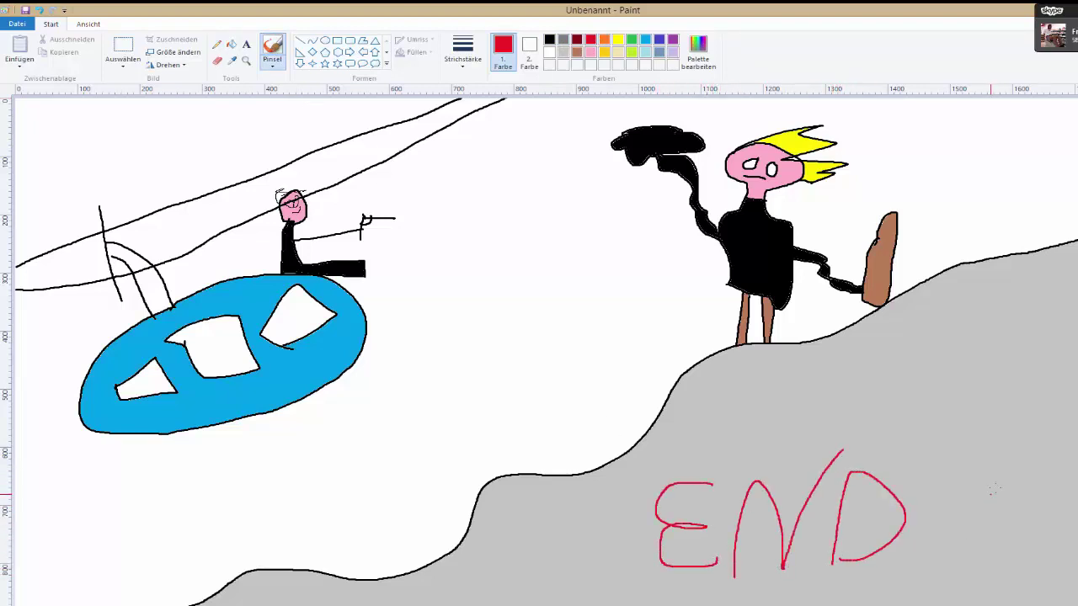
{"action": "mouse_move", "coordinate": [990, 482]}
{"action": "left_mouse_down"}
{"action": "mouse_move", "coordinate": [937, 558]}
{"action": "mouse_move", "coordinate": [1041, 568]}
{"action": "left_mouse_up"}
{"action": "left_click_drag", "start_coordinate": [937, 531], "coordinate": [1008, 533]}
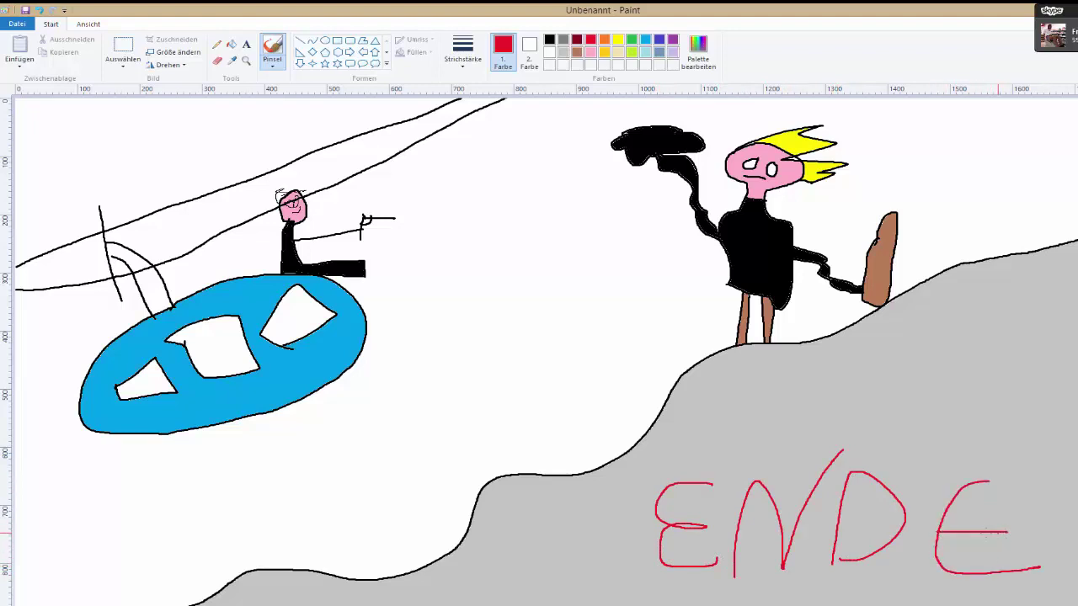